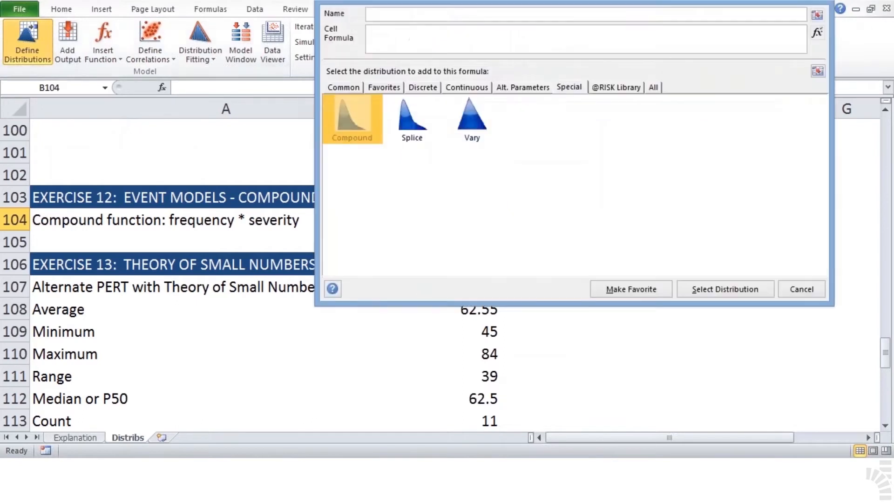
# Assign the special Compound distribution to cell B104 and maximize its definition window
pyautogui.click(347, 88)
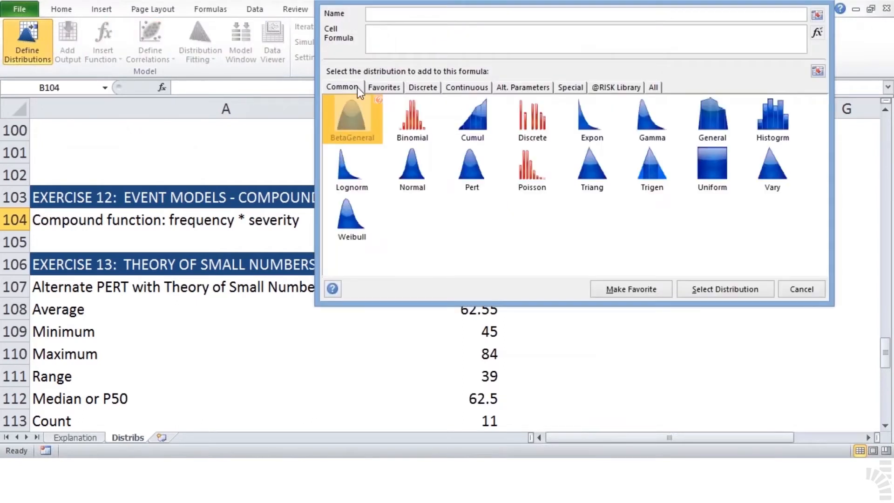
pyautogui.click(561, 89)
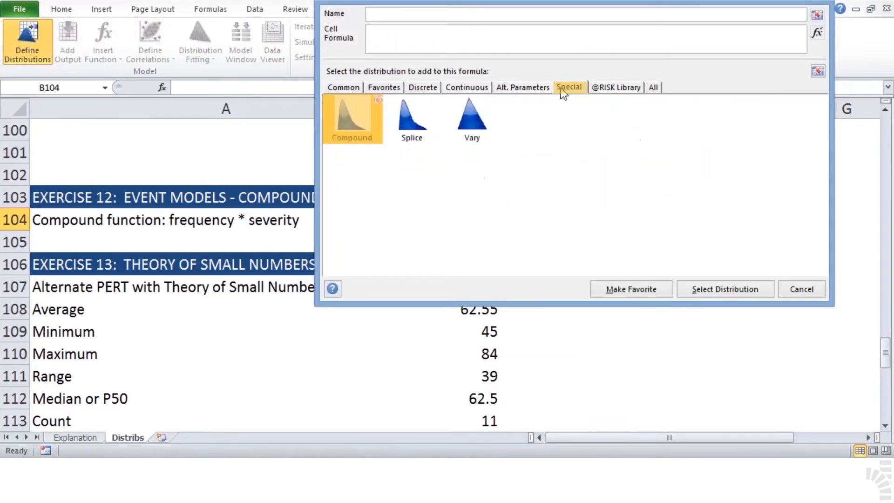
pyautogui.doubleClick(351, 116)
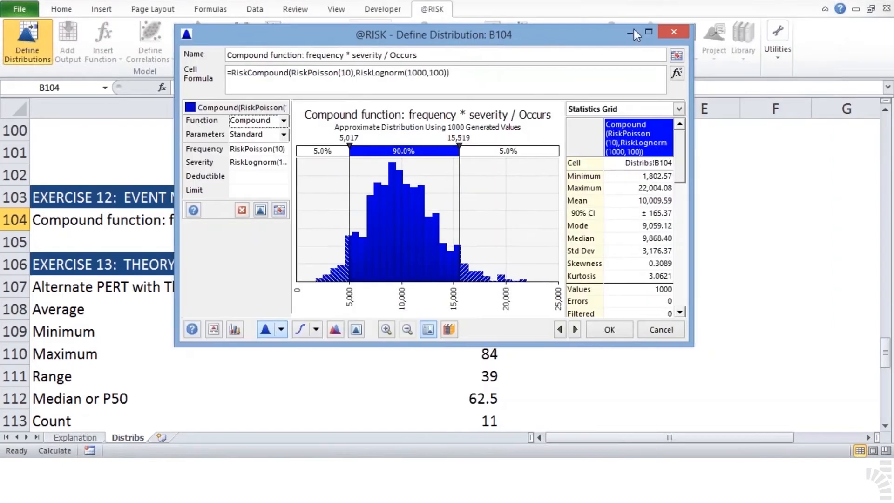
pyautogui.click(648, 32)
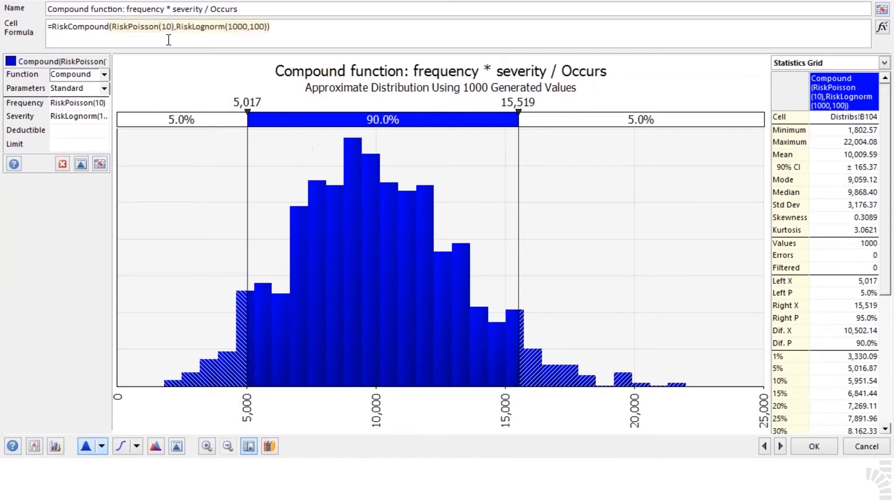
# Link the λ of the compound function's Poisson frequency to cell B72, the long-run average snowstorms per year
pyautogui.click(141, 28)
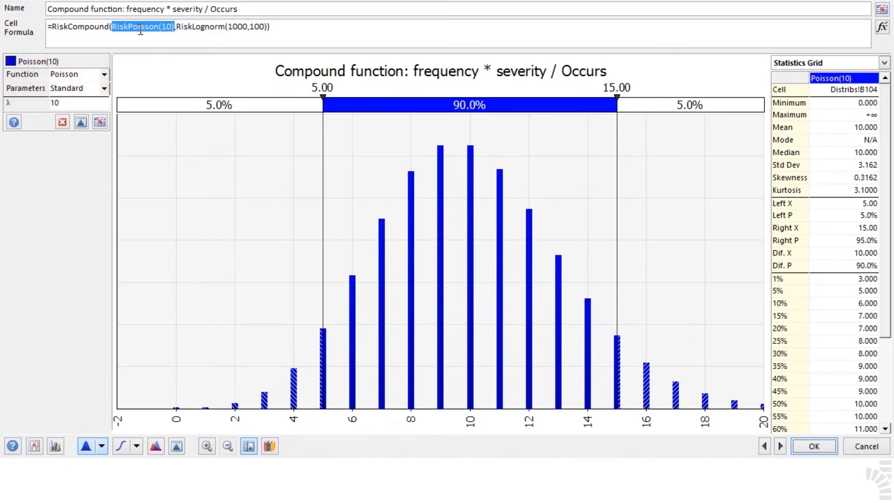
pyautogui.click(216, 27)
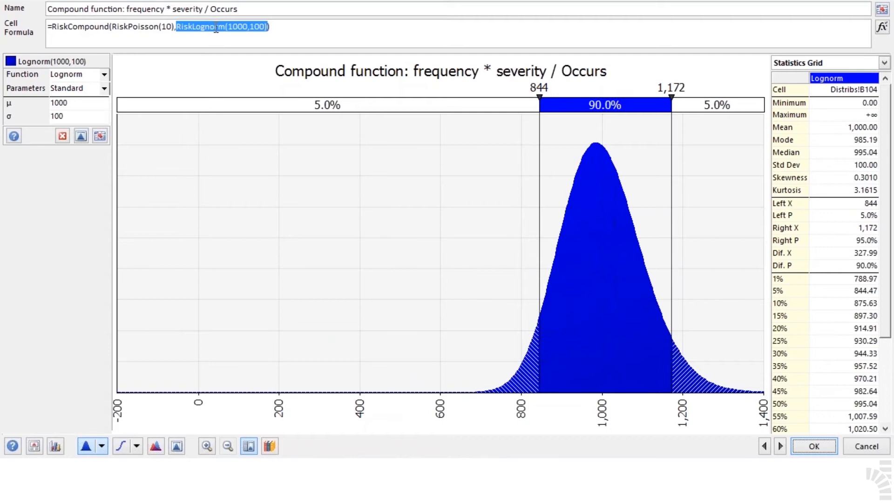
pyautogui.click(140, 26)
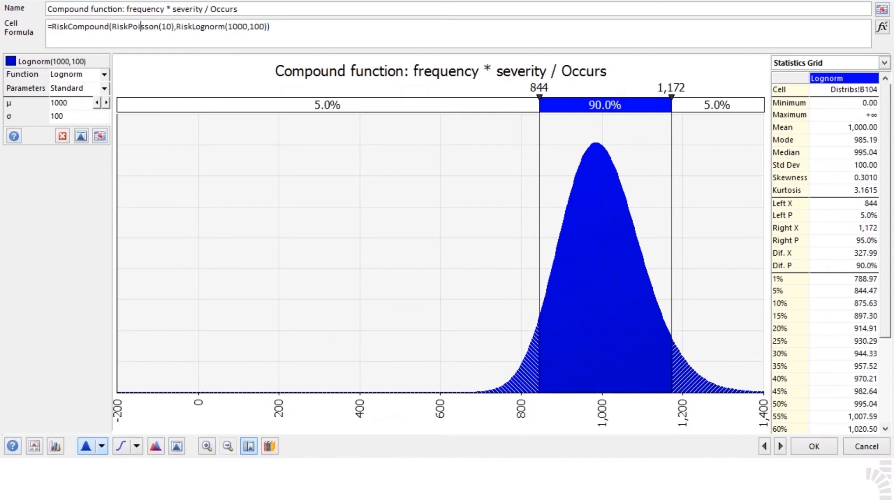
pyautogui.click(101, 122)
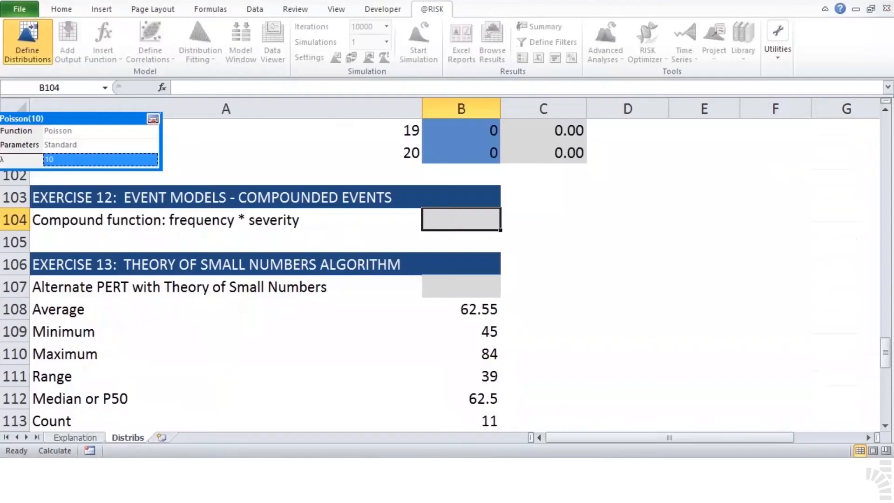
pyautogui.scroll(8, 514, 224)
pyautogui.scroll(3, 512, 224)
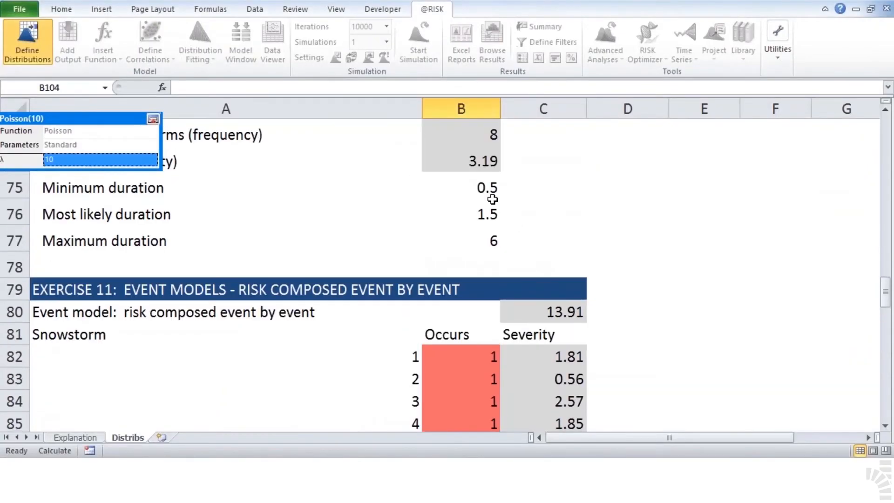
pyautogui.click(461, 260)
pyautogui.moveTo(105, 120); pyautogui.dragTo(355, 124)
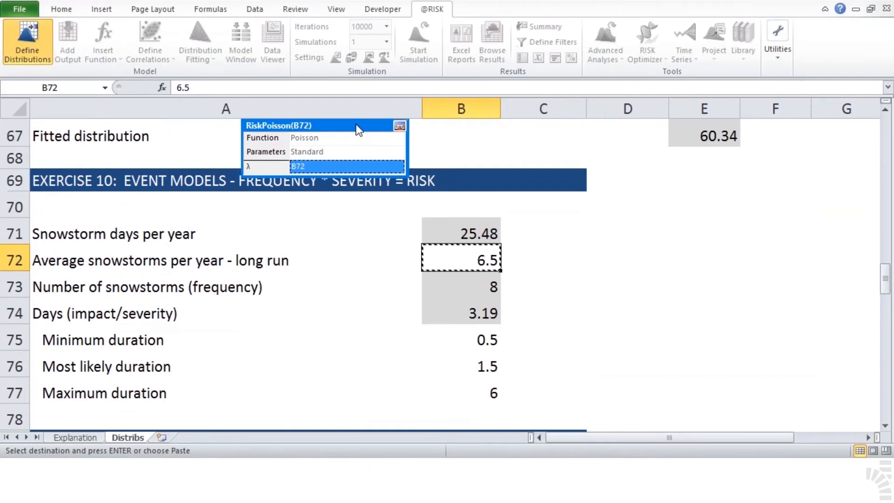
pyautogui.click(399, 126)
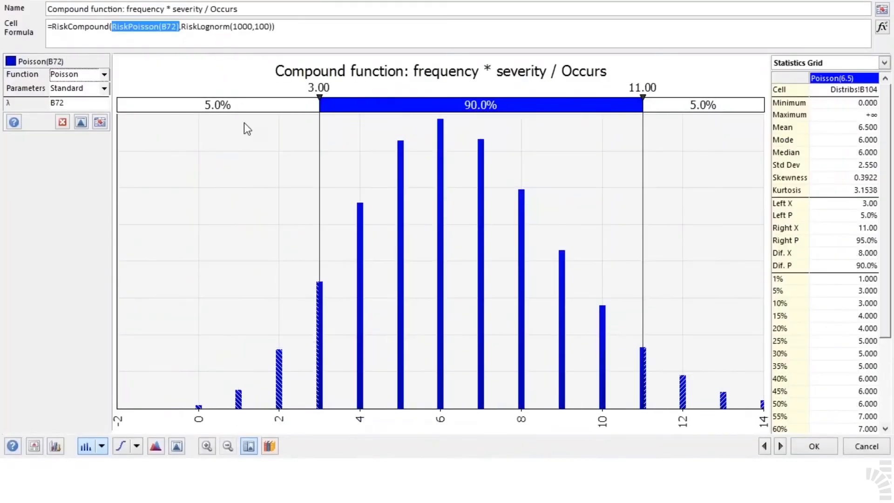
# Change the compound function's severity distribution to Pert
pyautogui.click(221, 26)
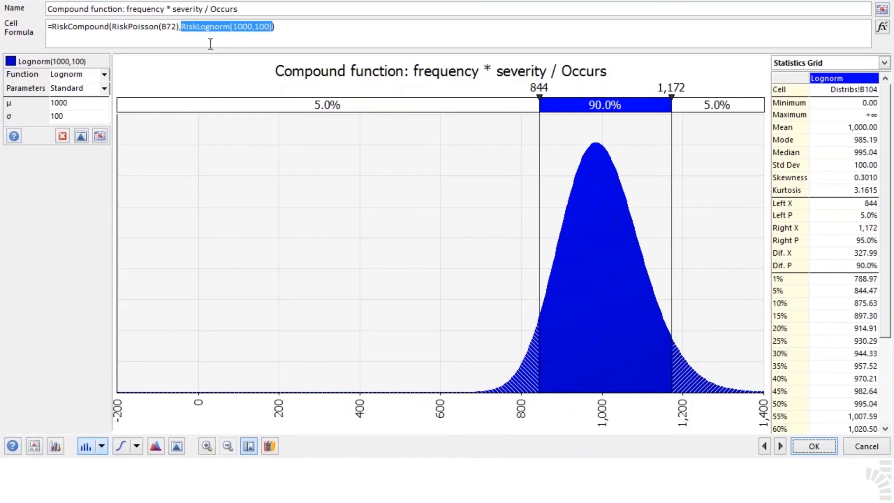
pyautogui.click(104, 76)
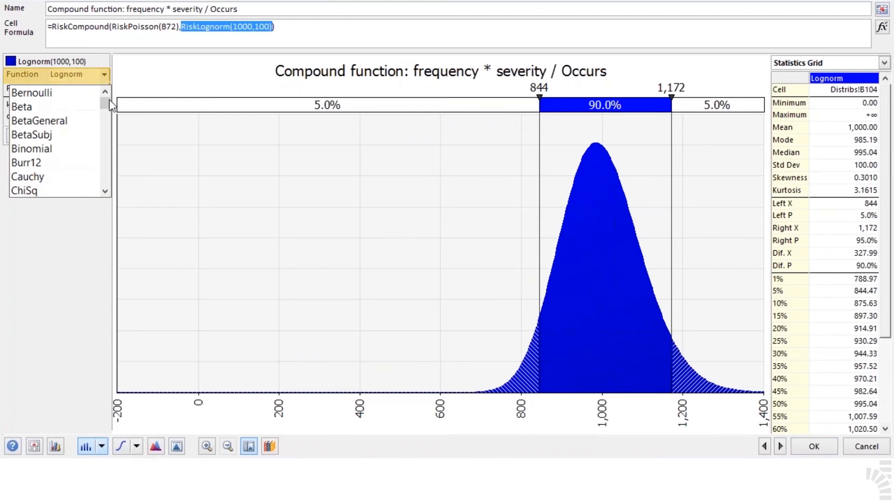
pyautogui.moveTo(107, 105); pyautogui.dragTo(99, 160)
pyautogui.click(49, 190)
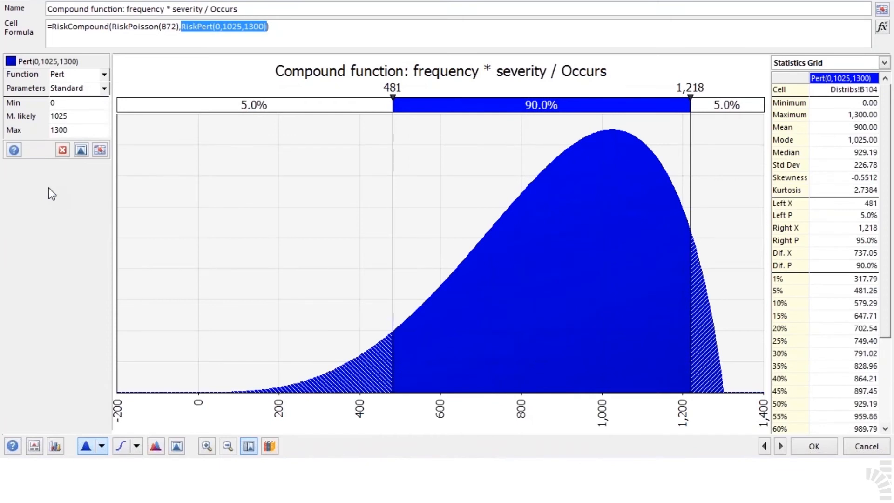
# Link the Pert severity's minimum, most likely and maximum to cells B75, B76 and B77, and accept the distribution definition
pyautogui.click(98, 150)
pyautogui.scroll(4, 364, 224)
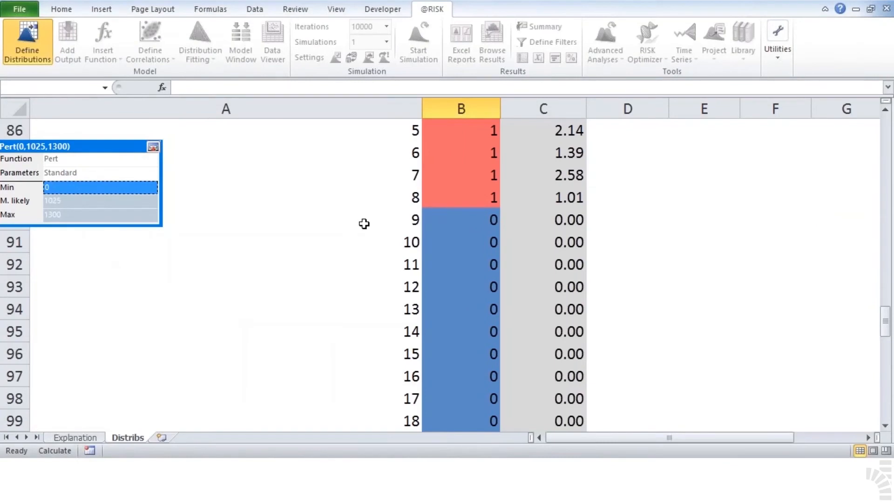
pyautogui.scroll(5, 364, 223)
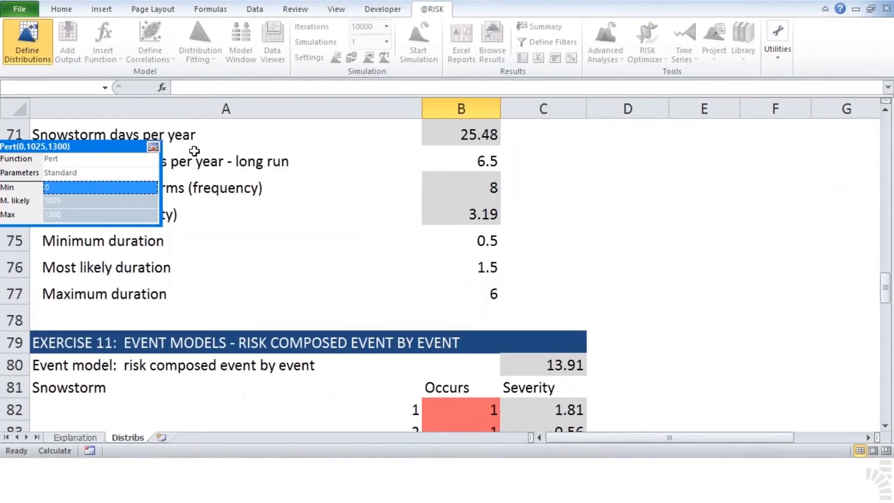
pyautogui.moveTo(140, 147); pyautogui.dragTo(666, 172)
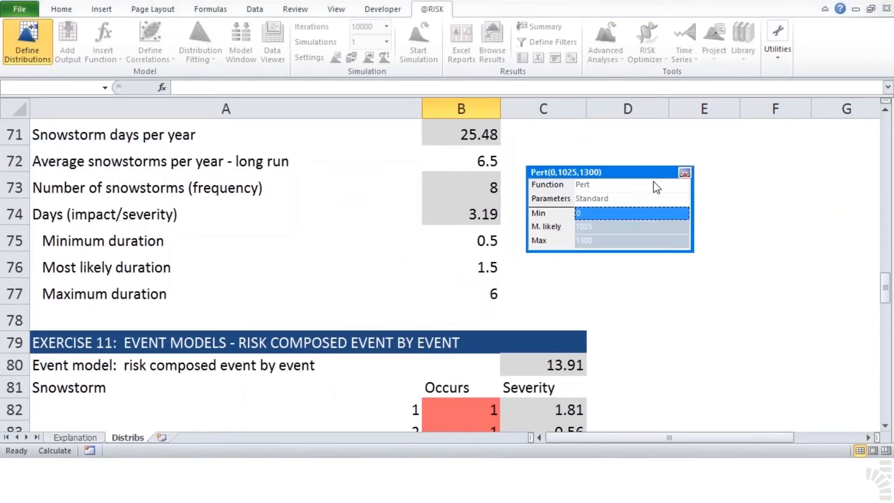
pyautogui.click(498, 240)
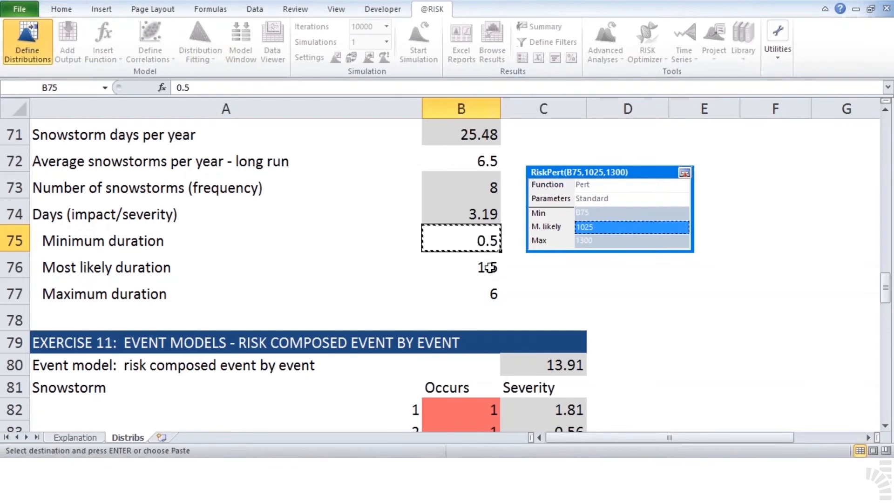
pyautogui.click(489, 267)
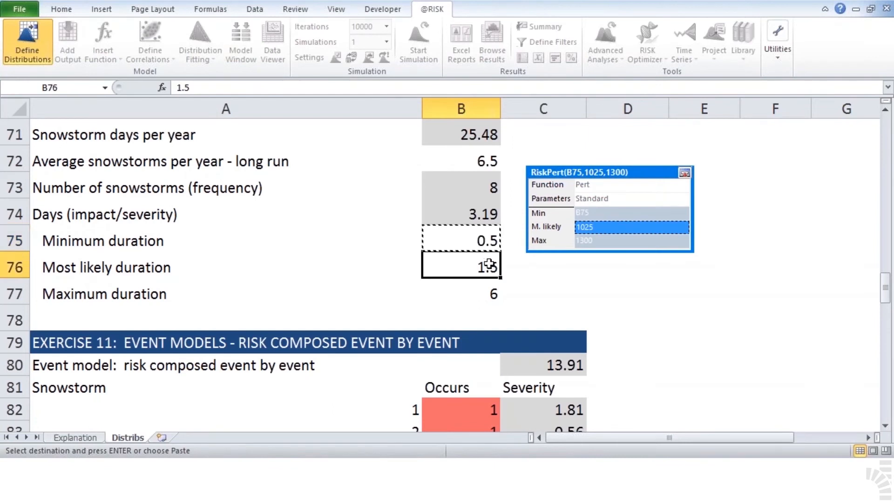
pyautogui.click(493, 293)
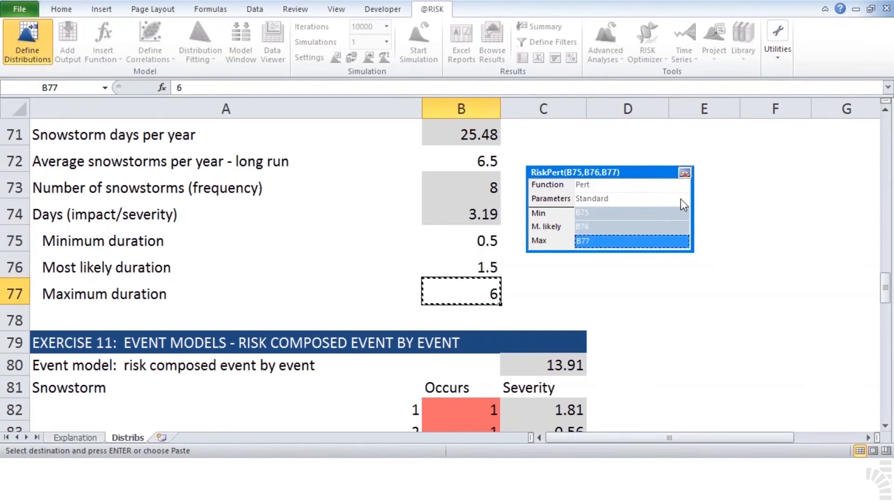
pyautogui.click(687, 171)
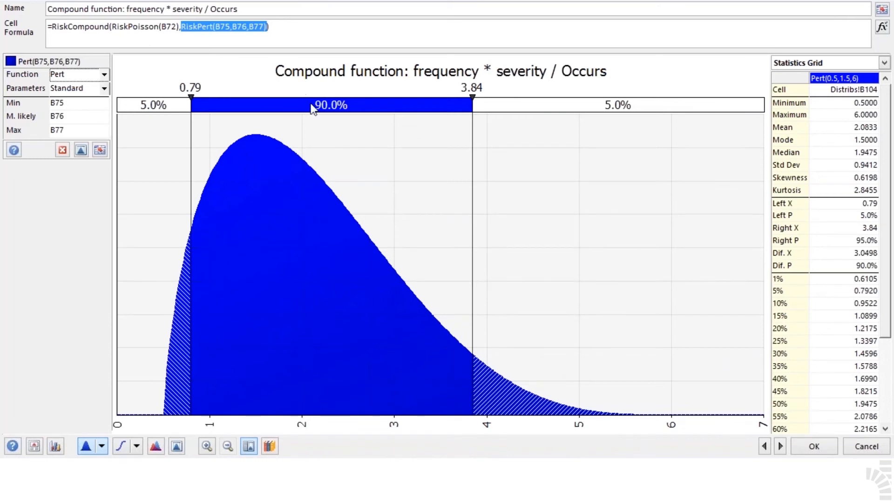
pyautogui.click(814, 446)
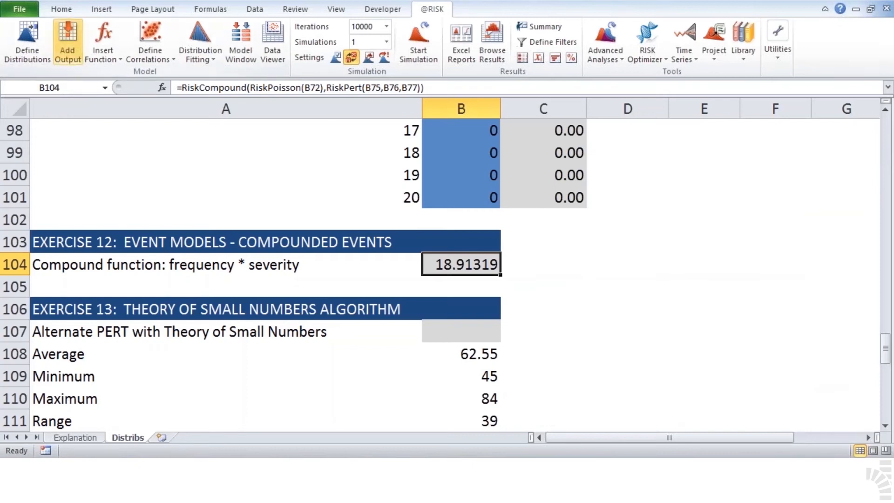
# Add cell B104 as a simulation output named "Compound function: frequency * severity", without the "/ Occurs" suffix
pyautogui.click(67, 42)
pyautogui.moveTo(527, 206); pyautogui.dragTo(841, 214)
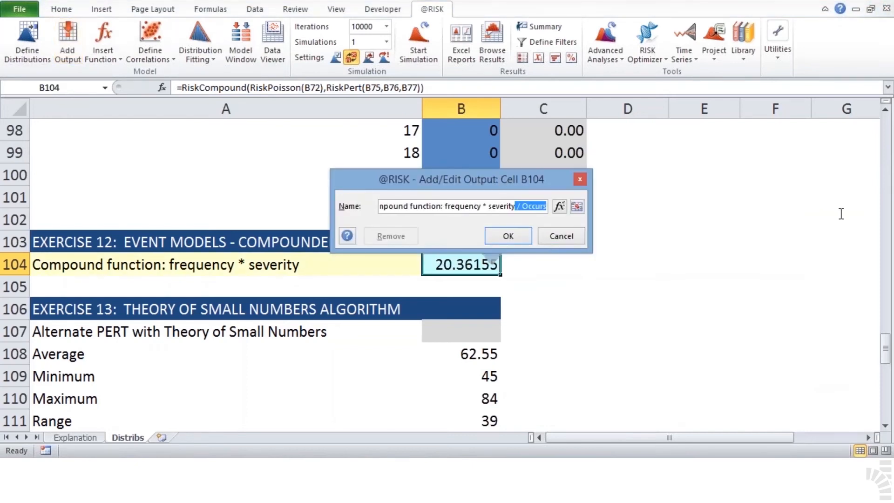
pyautogui.press('BackSpace')
pyautogui.click(560, 235)
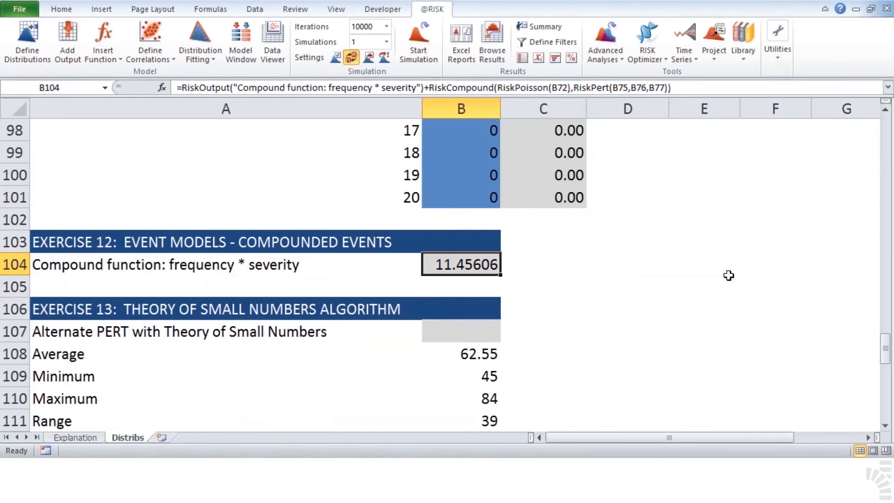
# Run the simulation and overlay the B104 compound function output on the graph of Snowstorm days per year
pyautogui.click(418, 44)
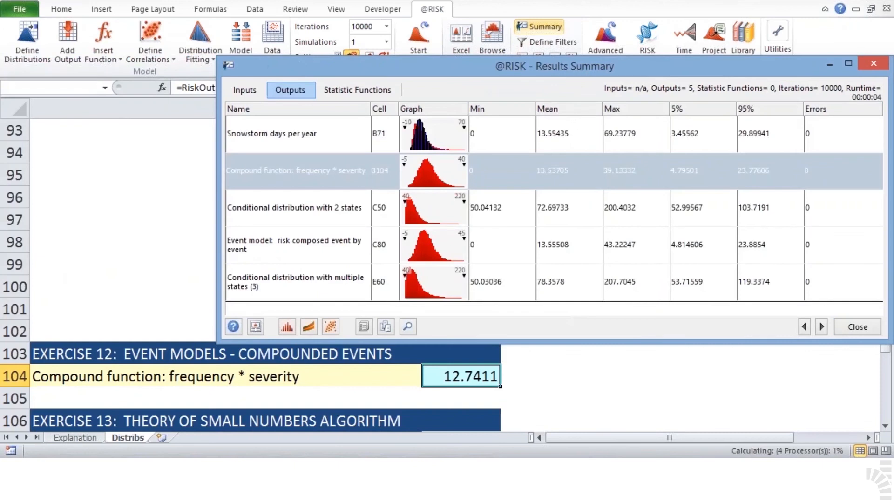
pyautogui.click(424, 134)
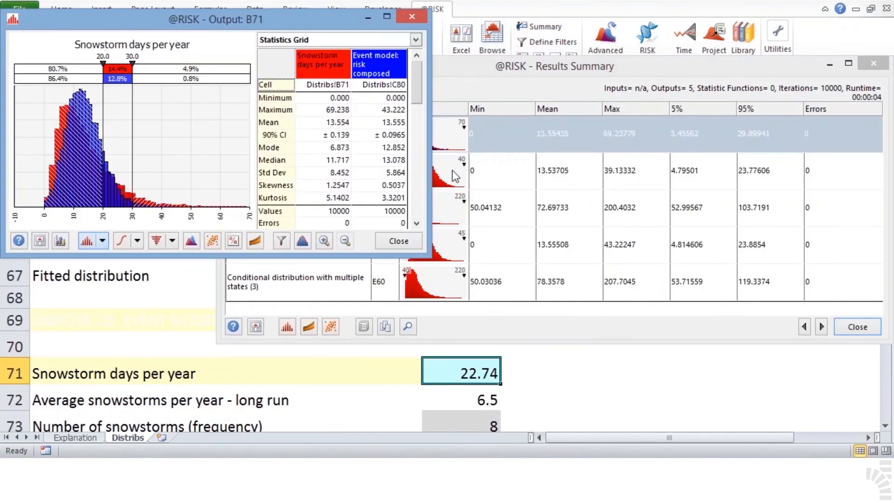
pyautogui.click(452, 171)
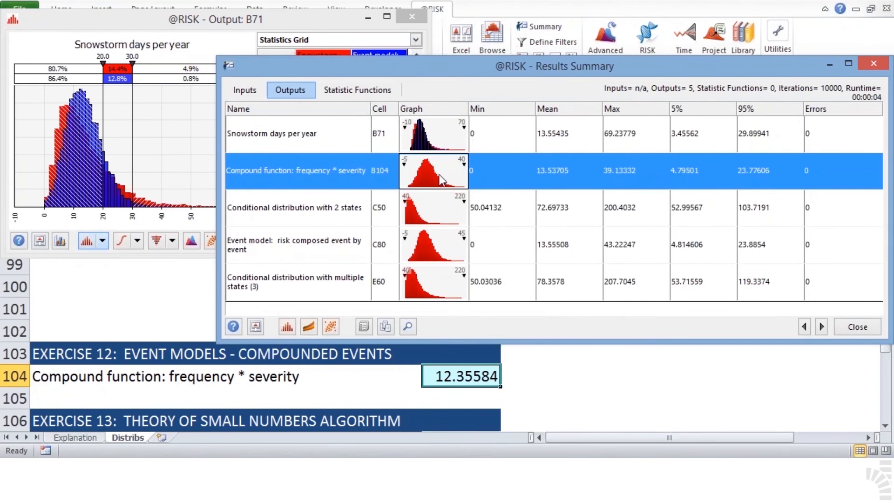
pyautogui.moveTo(441, 179); pyautogui.dragTo(180, 147)
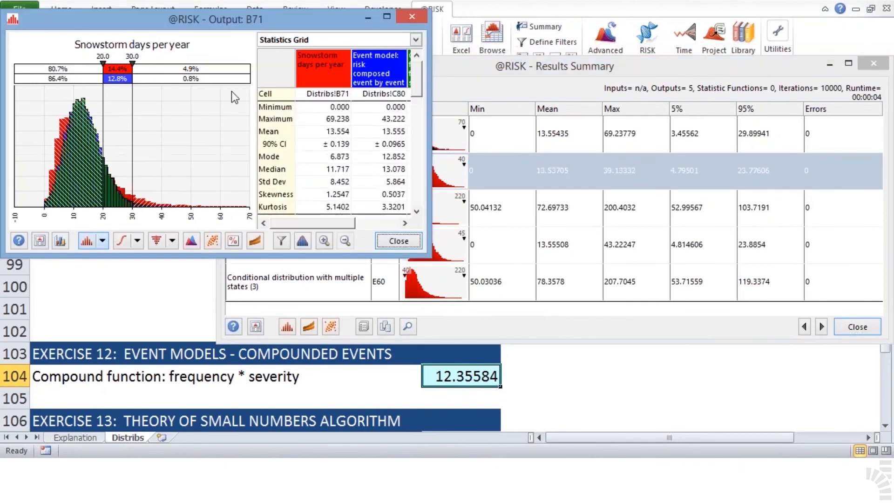
# Maximize the overlay graph window and widen its statistics grid to fit the columns of all three outputs
pyautogui.click(386, 17)
pyautogui.moveTo(722, 148); pyautogui.dragTo(668, 151)
pyautogui.moveTo(667, 151); pyautogui.dragTo(663, 151)
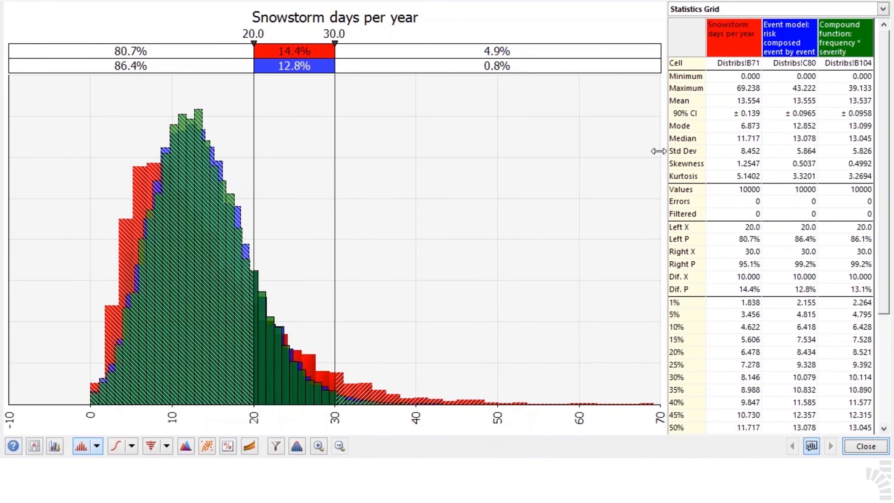
# Set the number of delimited curves on the overlay graph to 3
pyautogui.rightClick(426, 54)
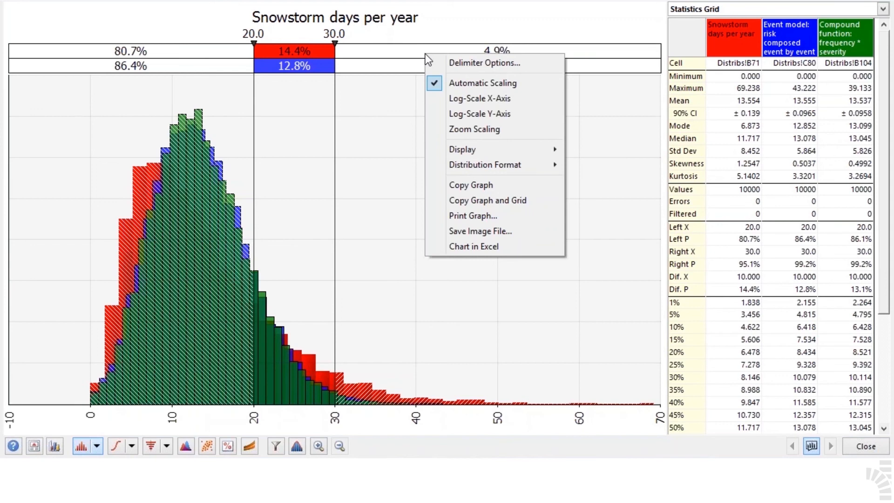
pyautogui.click(484, 62)
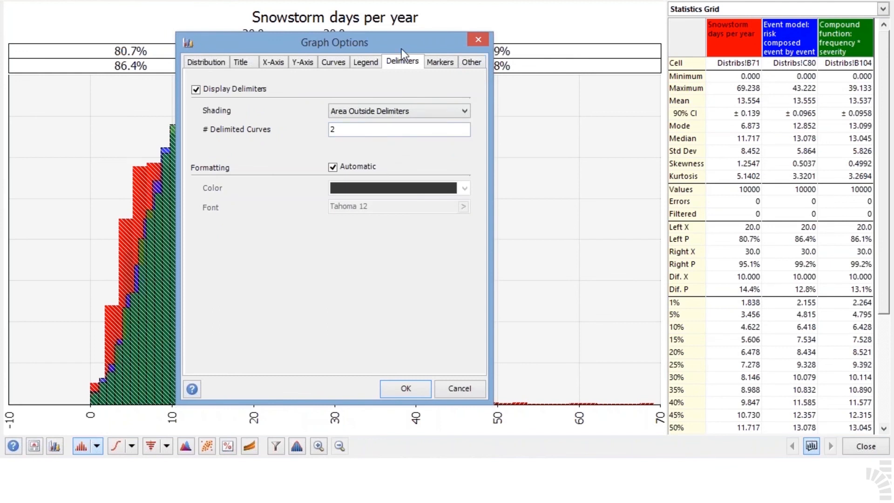
pyautogui.click(363, 125)
pyautogui.write('3')
pyautogui.click(415, 387)
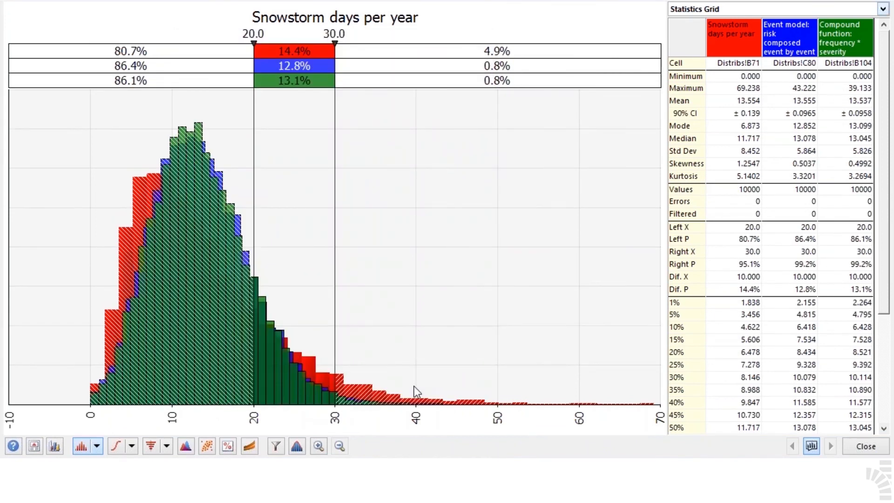